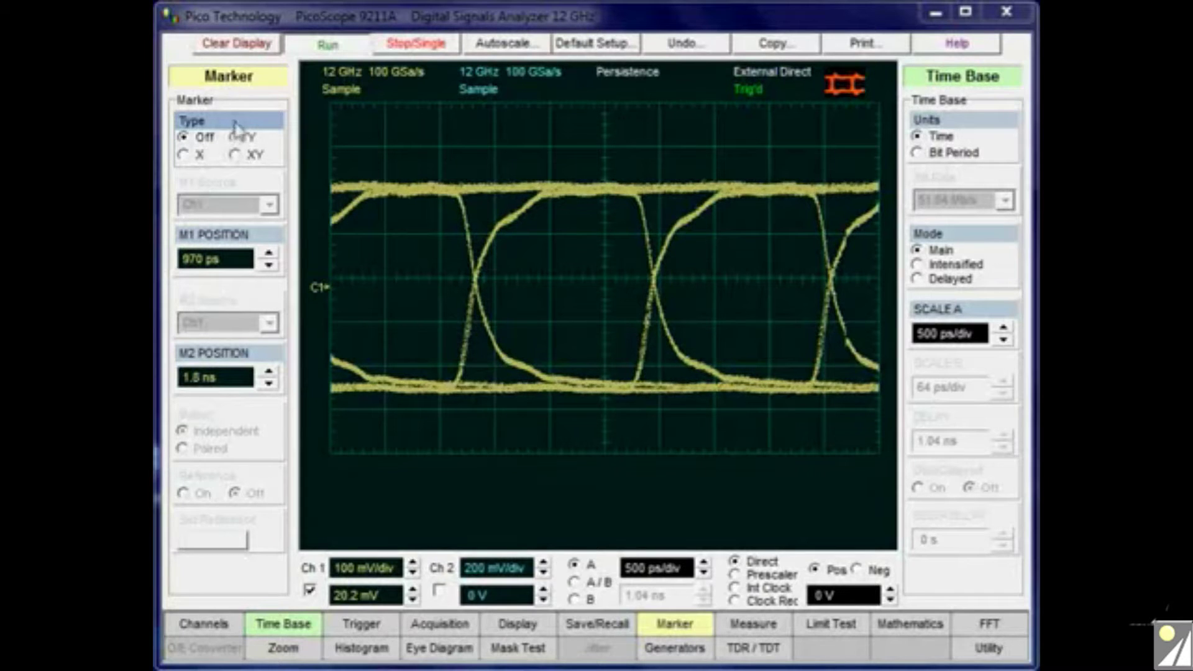
# Place X markers M1 at 1.28 ns and M2 at 1.36 ns to read 80 ps, then turn markers off
pyautogui.click(183, 156)
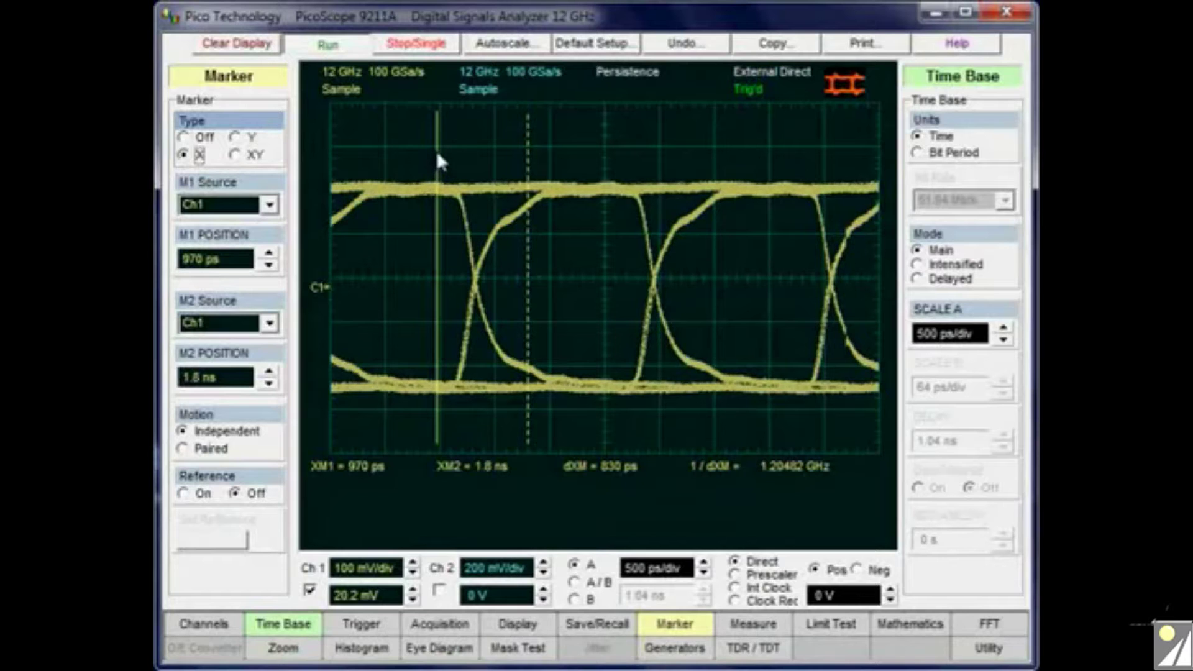
pyautogui.moveTo(437, 155); pyautogui.dragTo(471, 169)
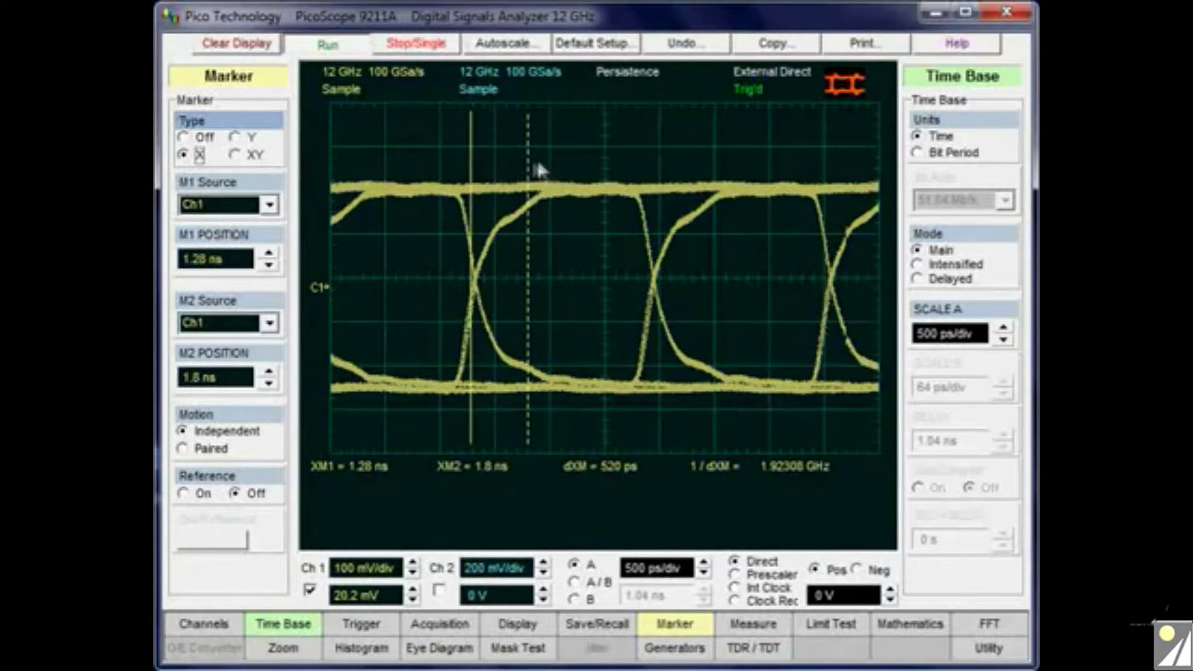
pyautogui.moveTo(530, 163); pyautogui.dragTo(479, 170)
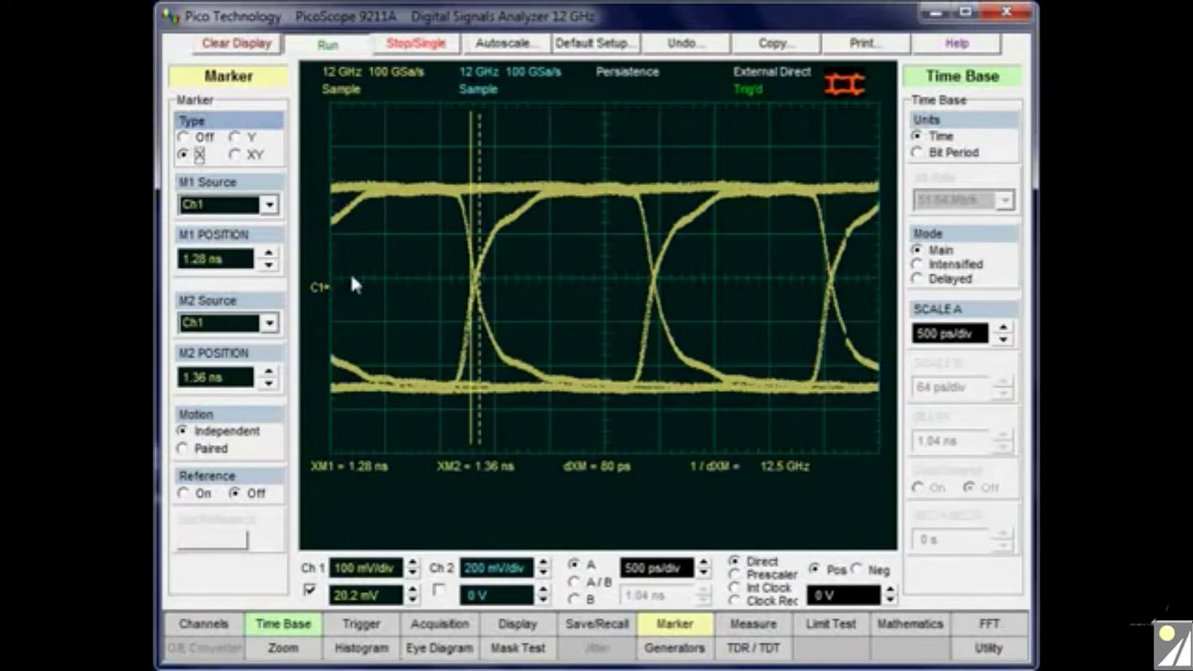
pyautogui.click(184, 137)
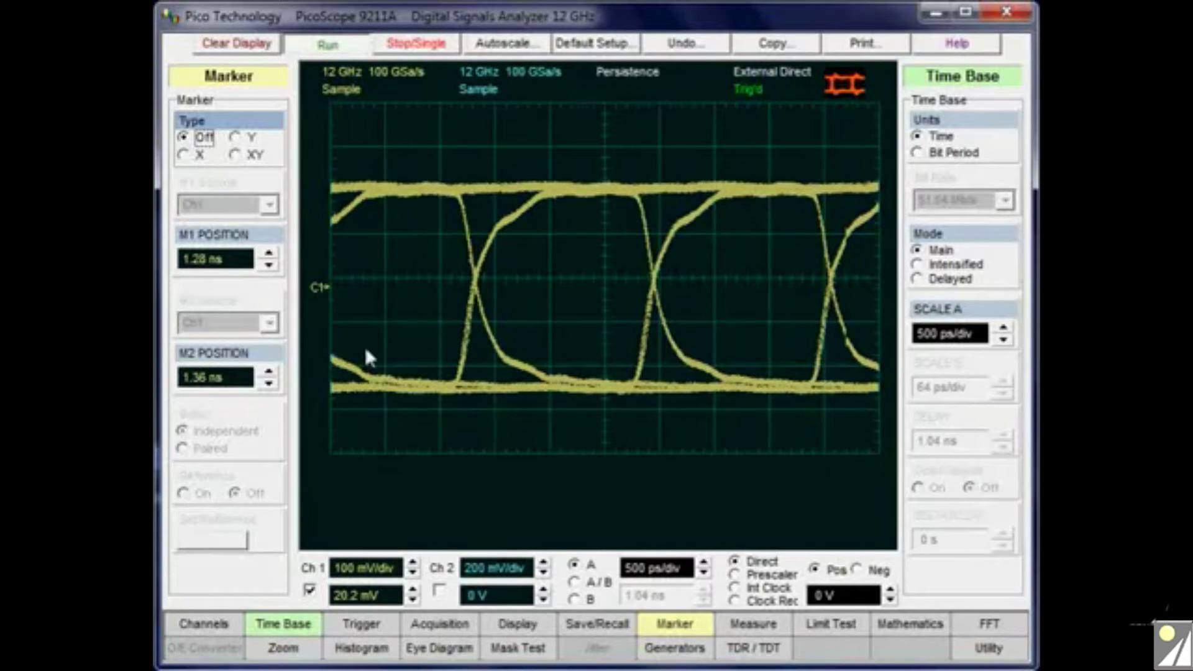
# Show measurement parameters and tick Pos Jitter p-p under X Parameters for Ch1
pyautogui.click(745, 629)
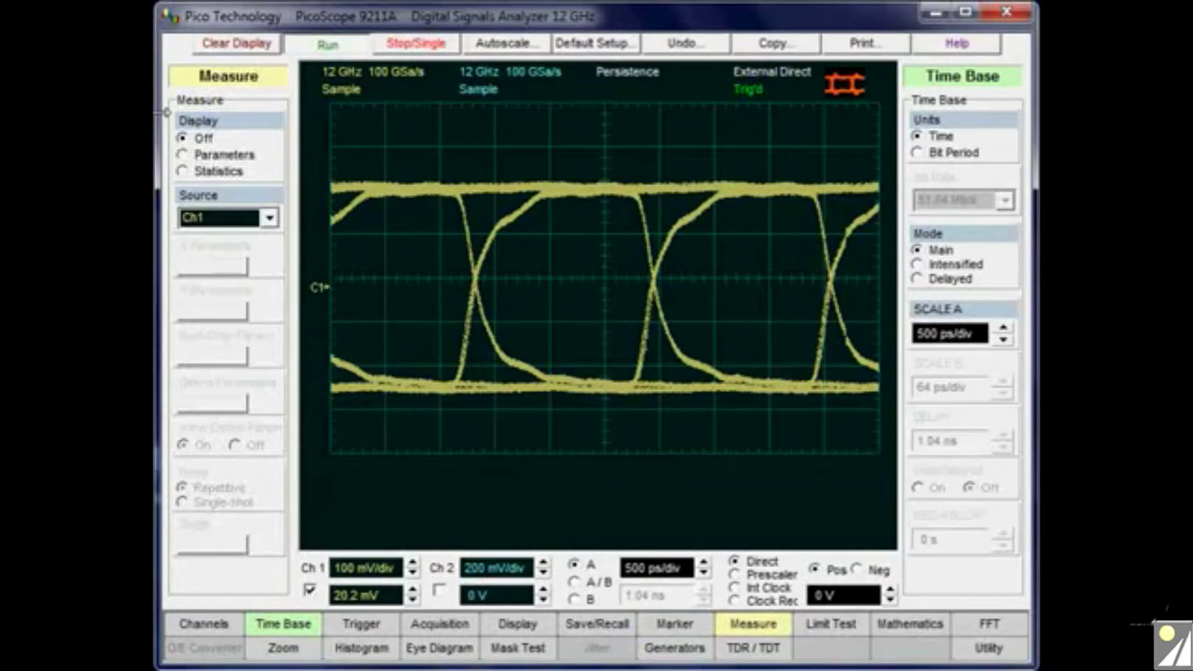
pyautogui.click(183, 155)
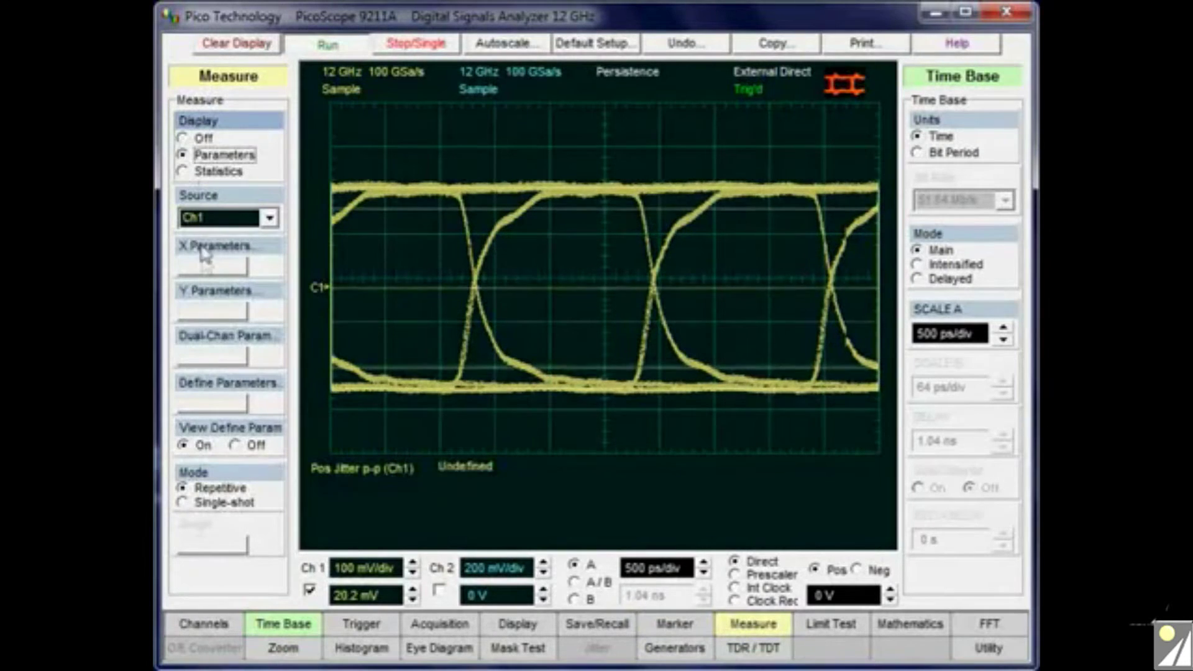
pyautogui.click(207, 272)
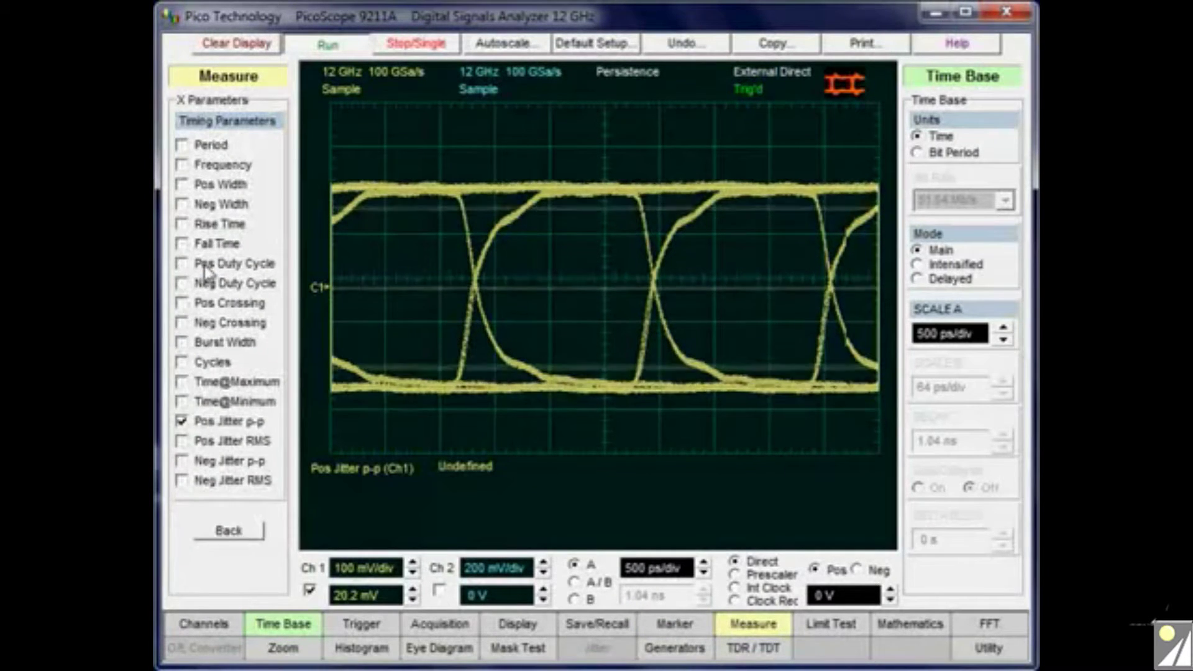
pyautogui.click(182, 422)
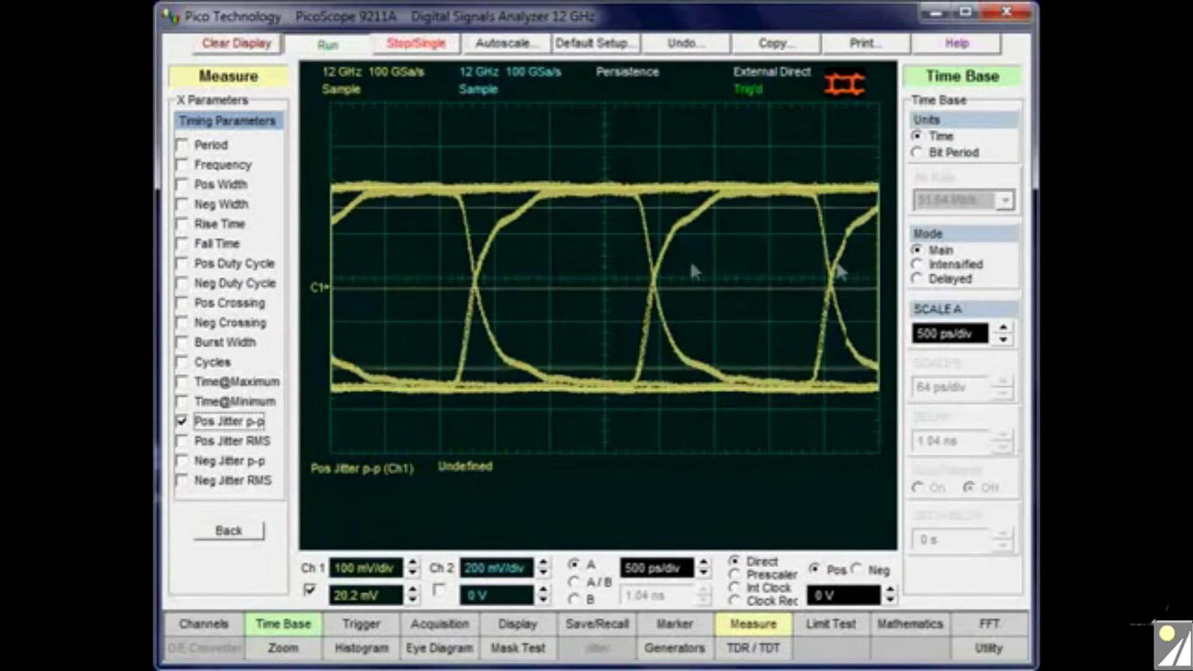
pyautogui.click(239, 531)
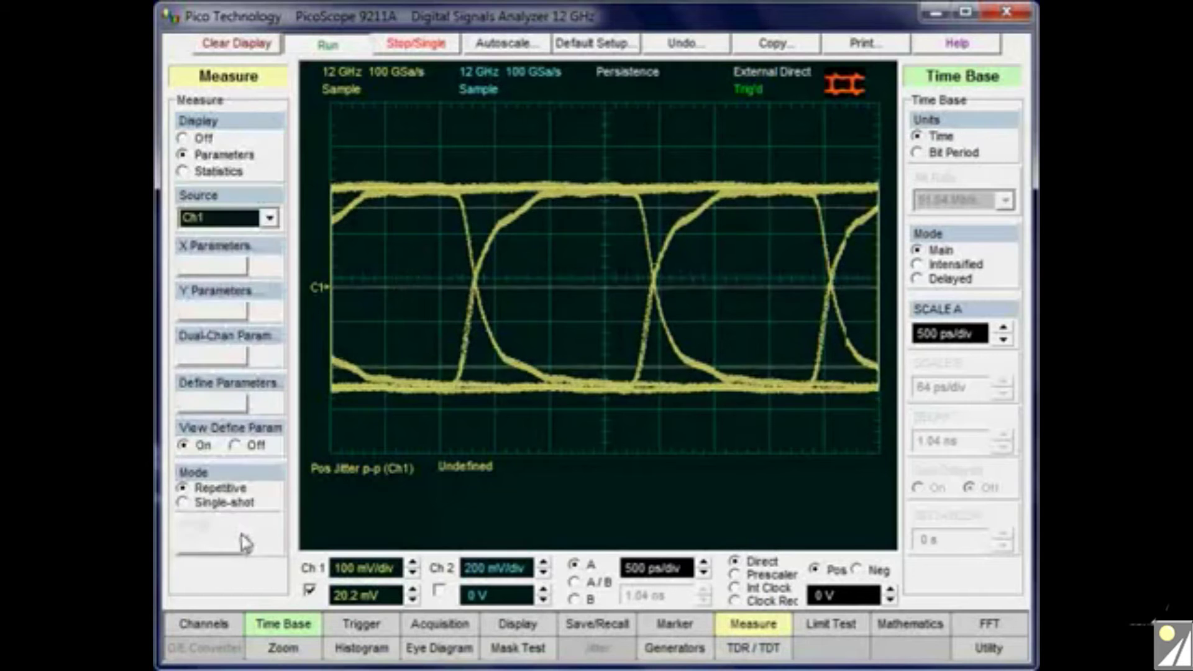
# Open the measurement margins and raise the left margin to 900 ps
pyautogui.click(233, 401)
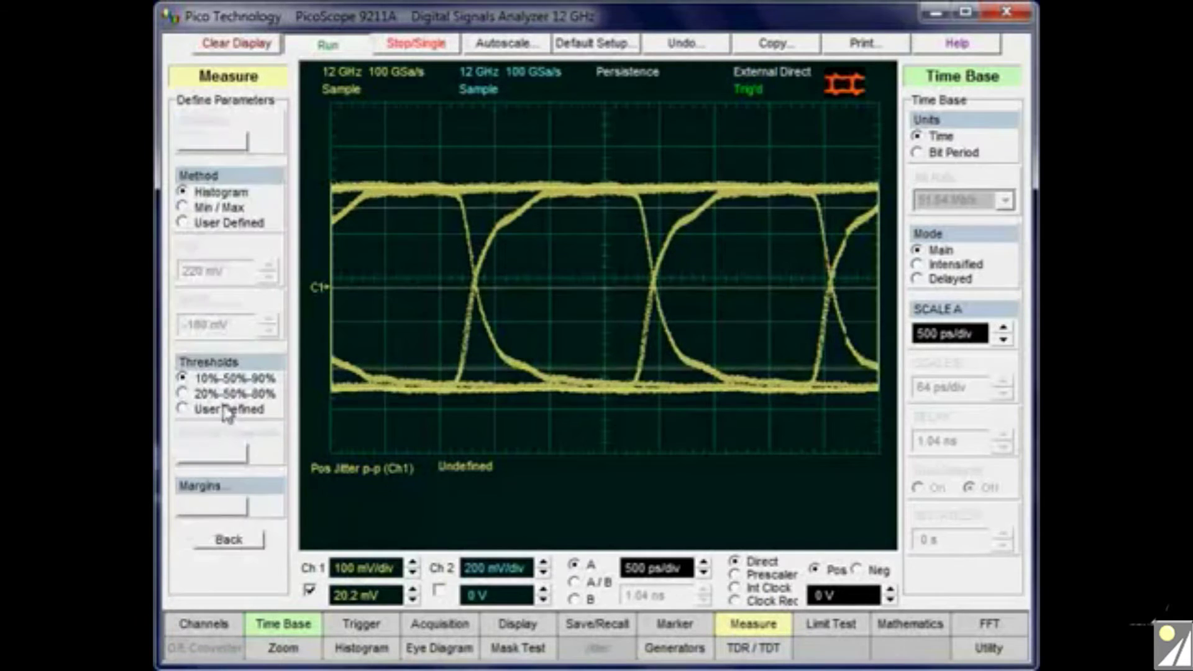
pyautogui.click(215, 508)
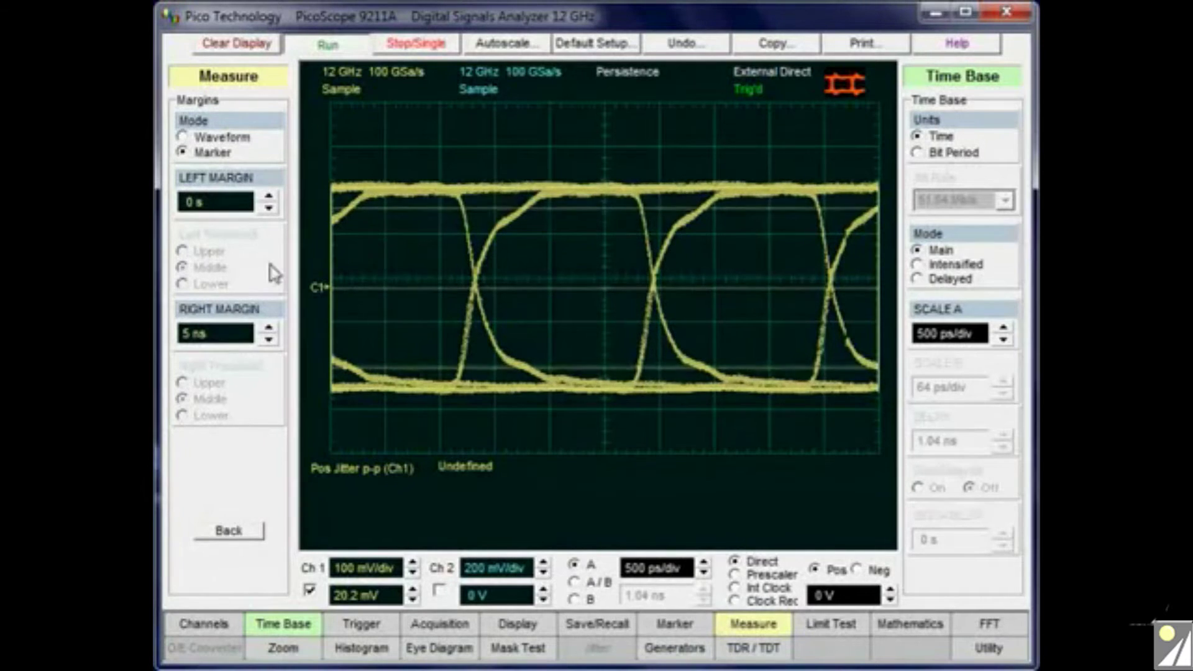
pyautogui.click(267, 199)
pyautogui.click(268, 198)
pyautogui.click(268, 197)
pyautogui.click(269, 198)
pyautogui.click(268, 197)
pyautogui.click(268, 200)
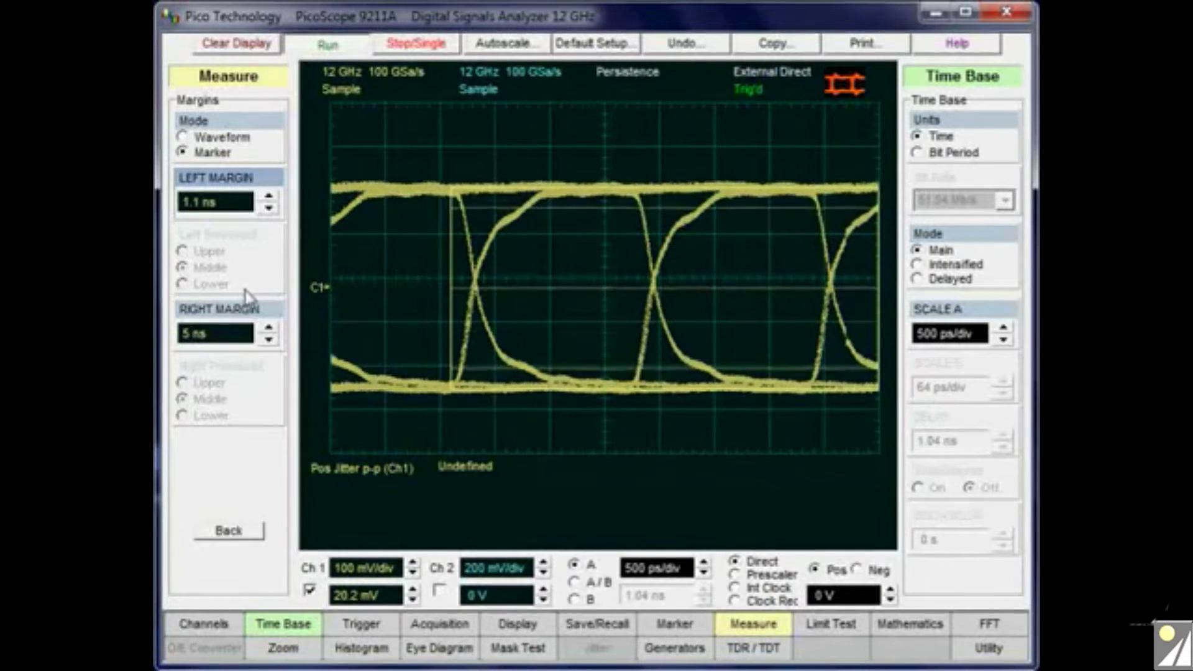
# Lower the right margin to 1.21 ns in Marker mode so Pos Jitter p-p reads 80 ps
pyautogui.click(269, 342)
pyautogui.click(268, 341)
pyautogui.click(268, 341)
pyautogui.click(268, 342)
pyautogui.click(268, 342)
pyautogui.click(268, 342)
pyautogui.click(269, 341)
pyautogui.click(269, 341)
pyautogui.click(268, 342)
pyautogui.click(268, 341)
pyautogui.click(268, 341)
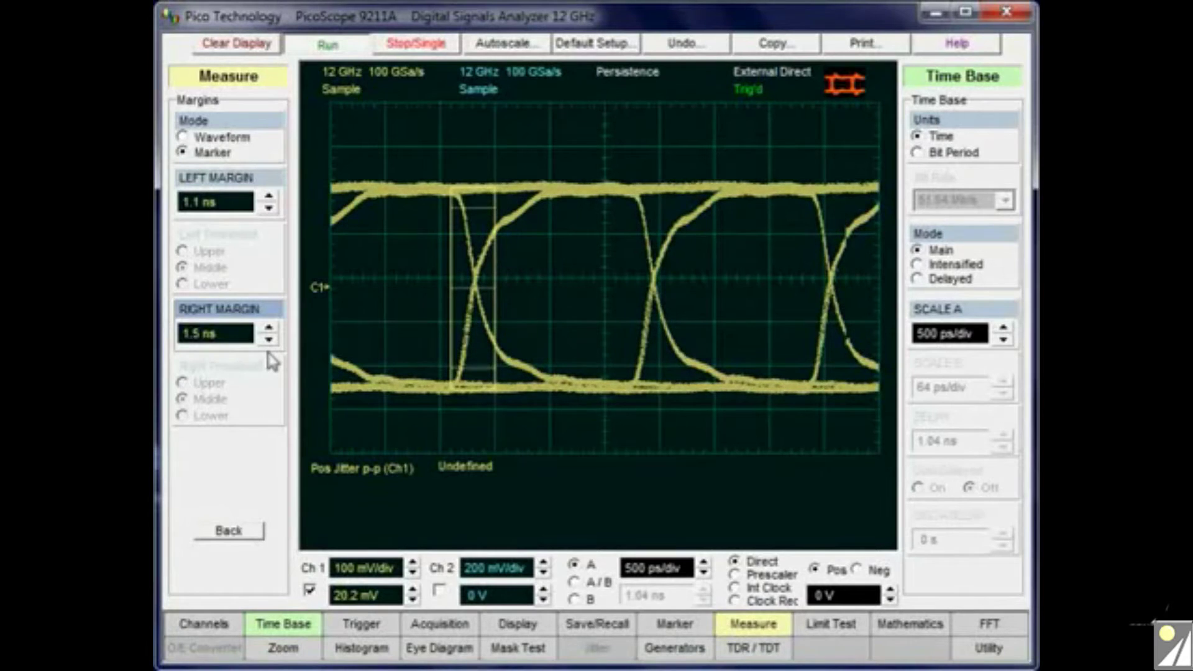
pyautogui.click(182, 137)
pyautogui.click(183, 153)
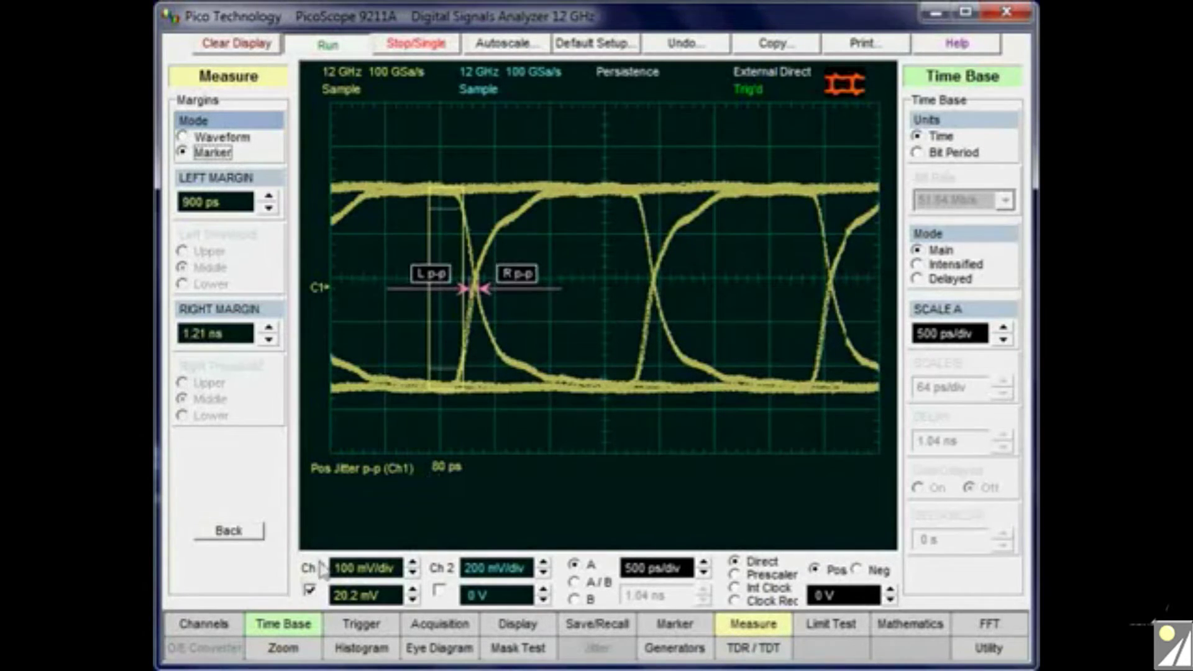
pyautogui.click(242, 537)
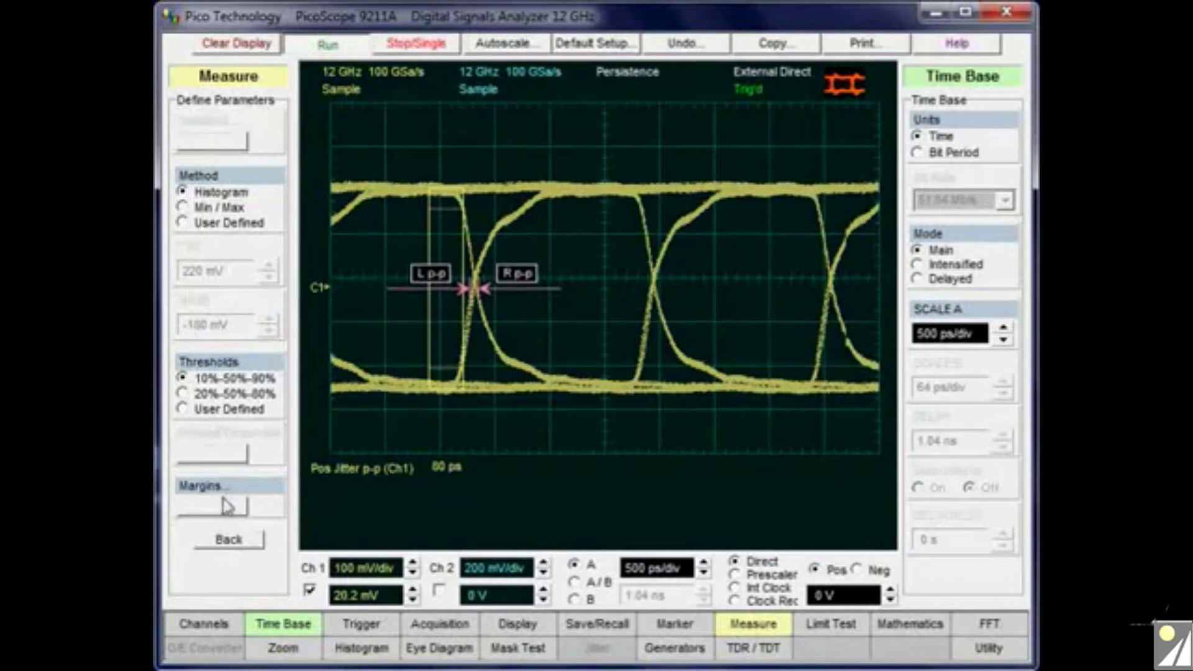
# Untick Pos Jitter p-p in X Parameters and set the measurement Display to Off
pyautogui.click(229, 538)
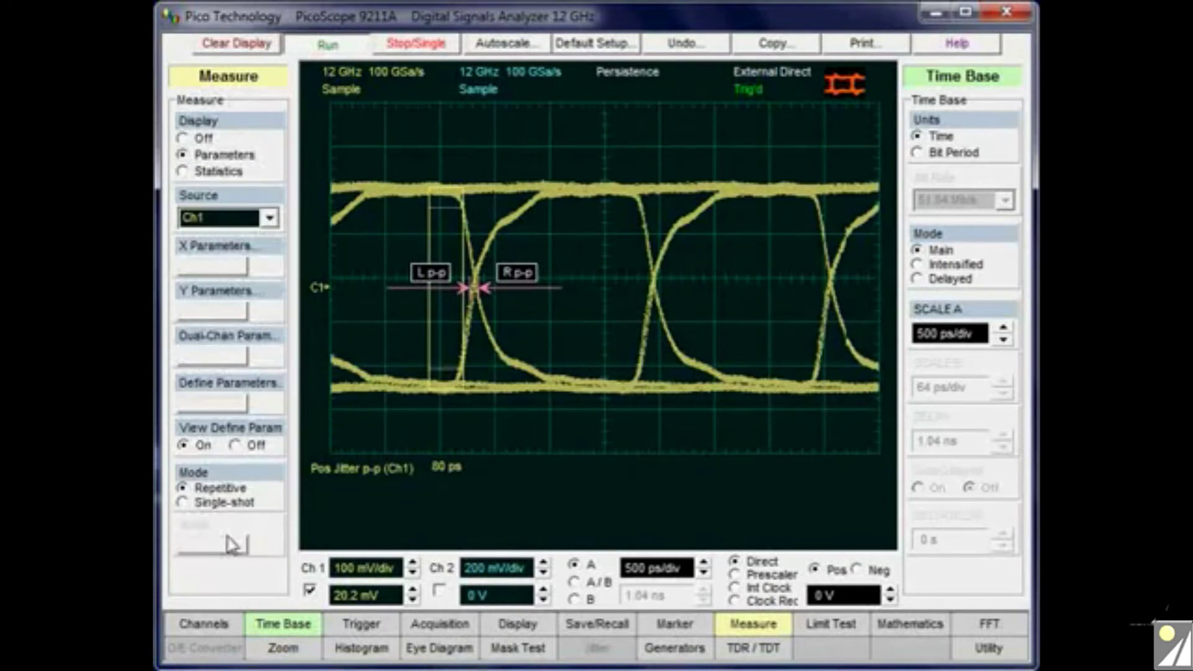
pyautogui.click(198, 267)
pyautogui.click(182, 421)
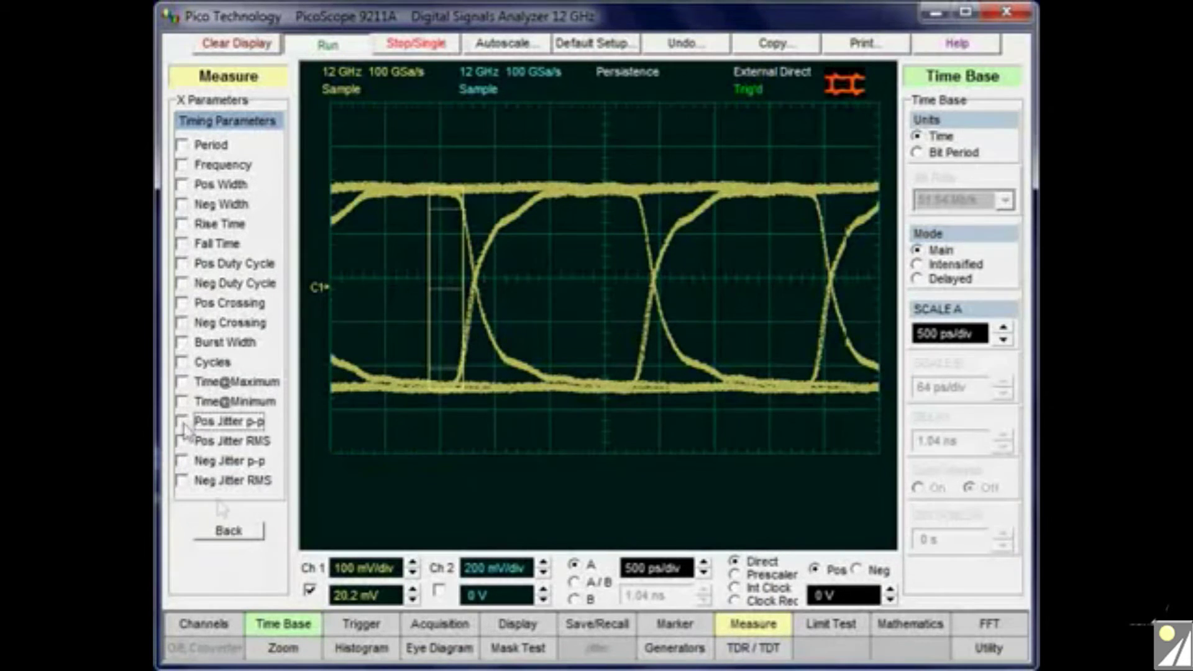
pyautogui.click(237, 540)
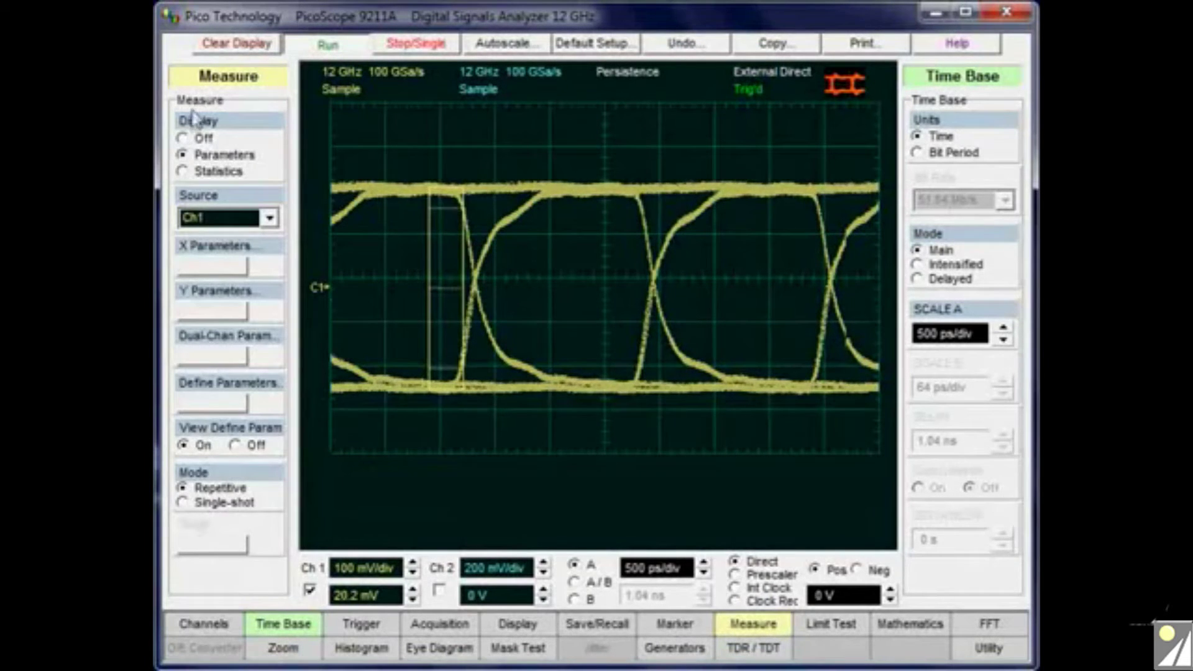
pyautogui.click(183, 138)
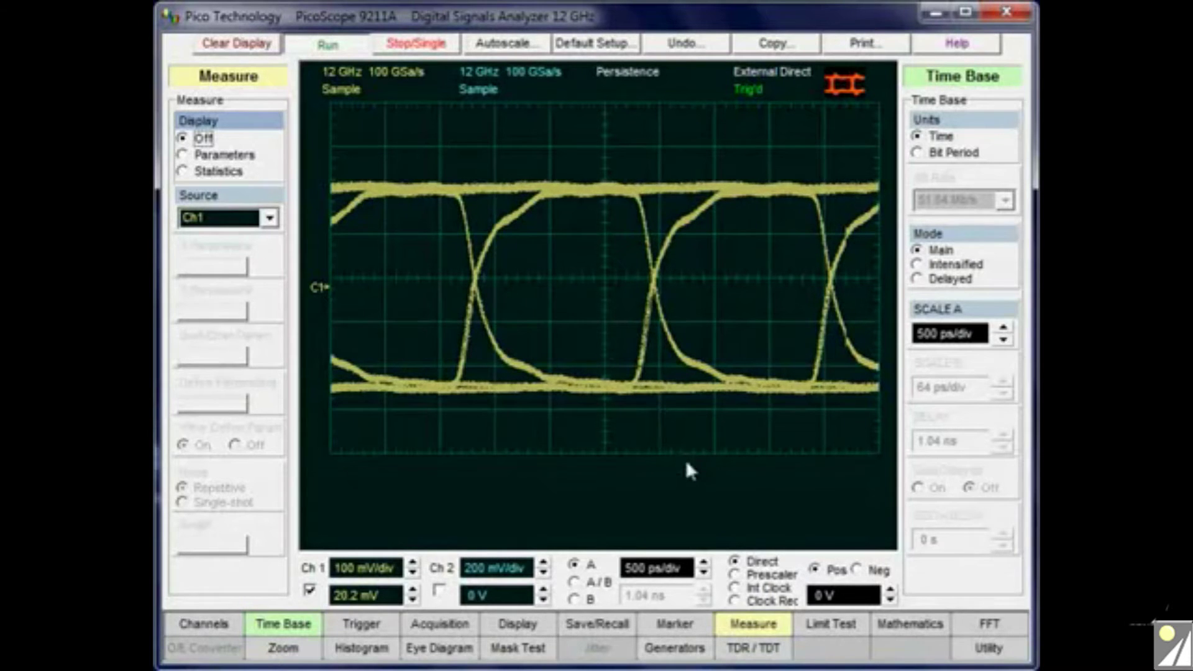
pyautogui.click(368, 657)
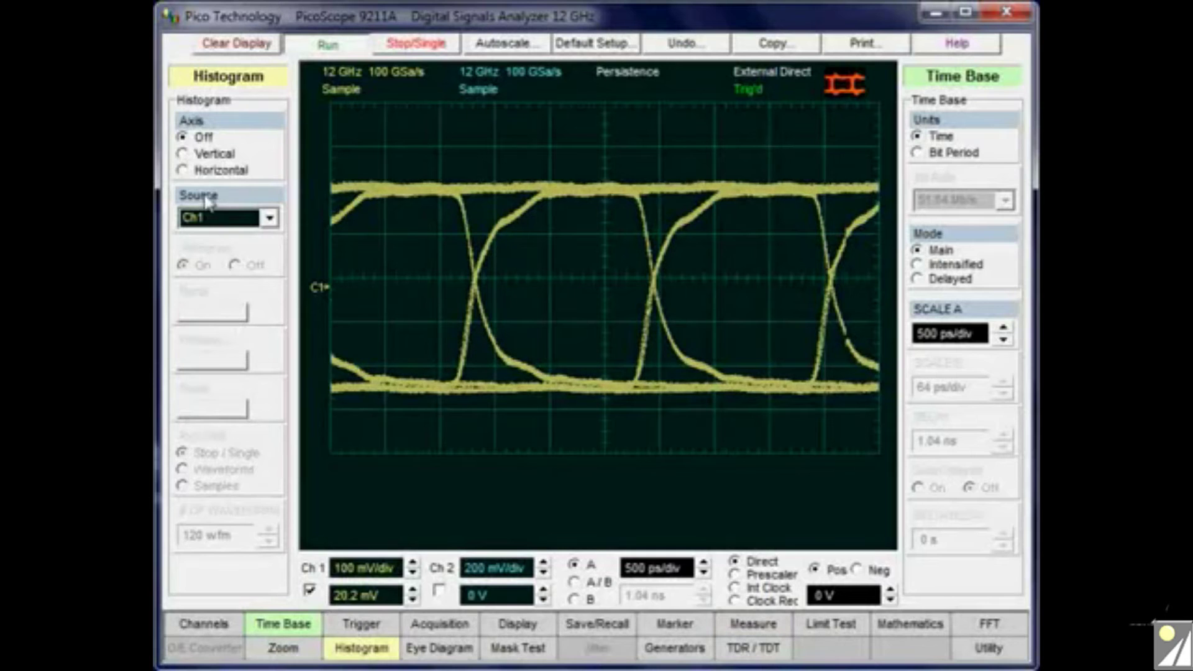
# Enable a horizontal Ch1 histogram and narrow its window onto the first eye crossing
pyautogui.click(182, 154)
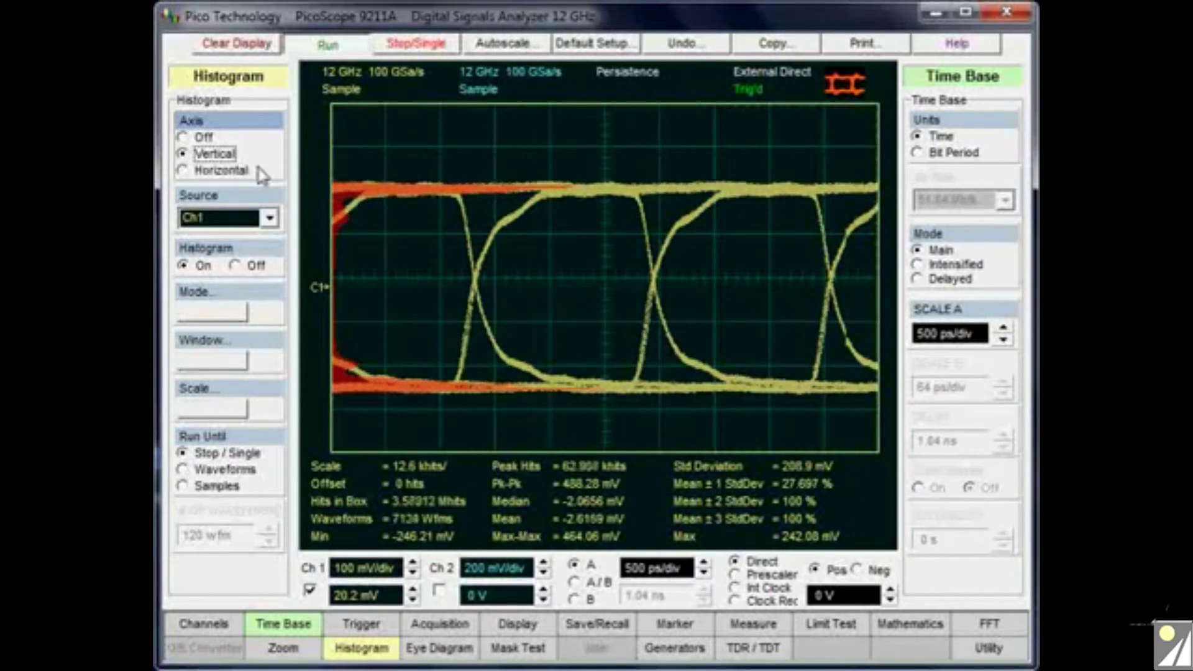
pyautogui.click(183, 177)
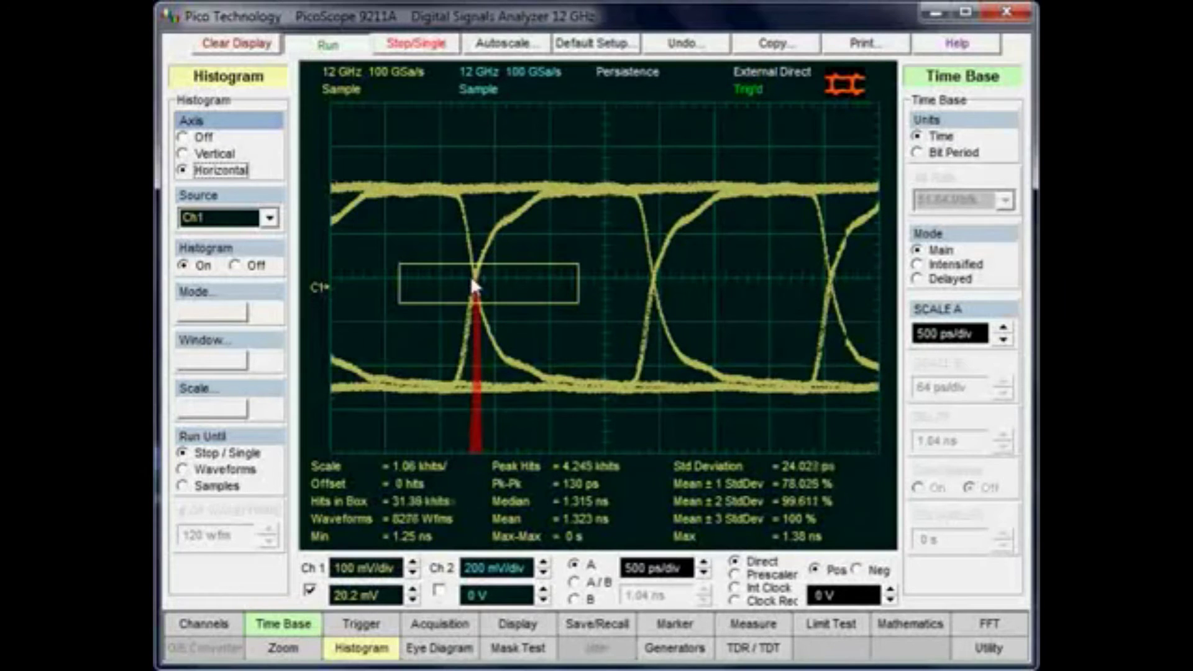
pyautogui.moveTo(576, 282); pyautogui.dragTo(511, 290)
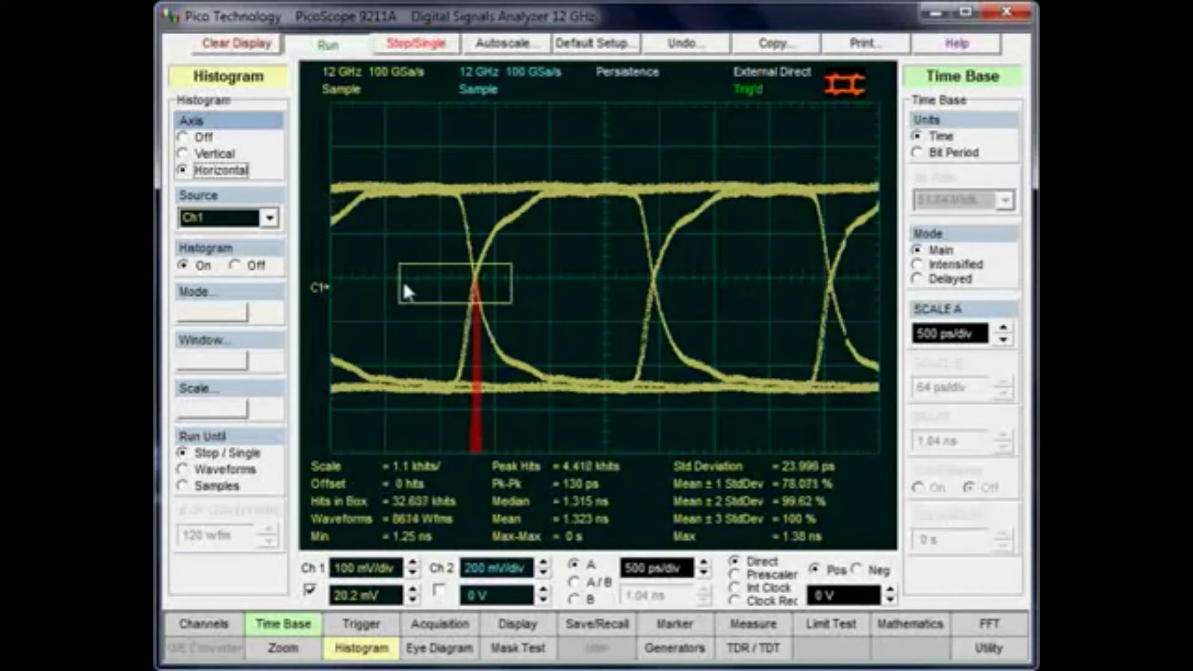
pyautogui.moveTo(398, 282); pyautogui.dragTo(445, 285)
pyautogui.moveTo(557, 283); pyautogui.dragTo(506, 291)
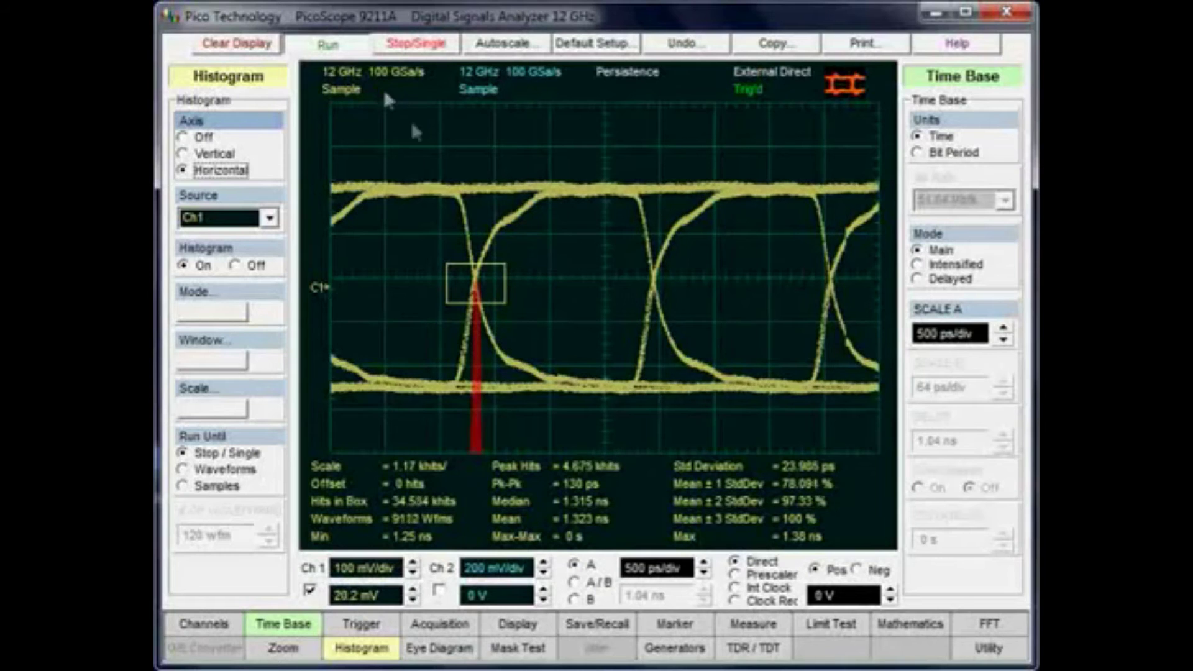
pyautogui.moveTo(426, 147); pyautogui.dragTo(527, 415)
# Zoom to 92 ps/div with 880 ps delay and make the histogram a thin band through the crossing
pyautogui.click(502, 319)
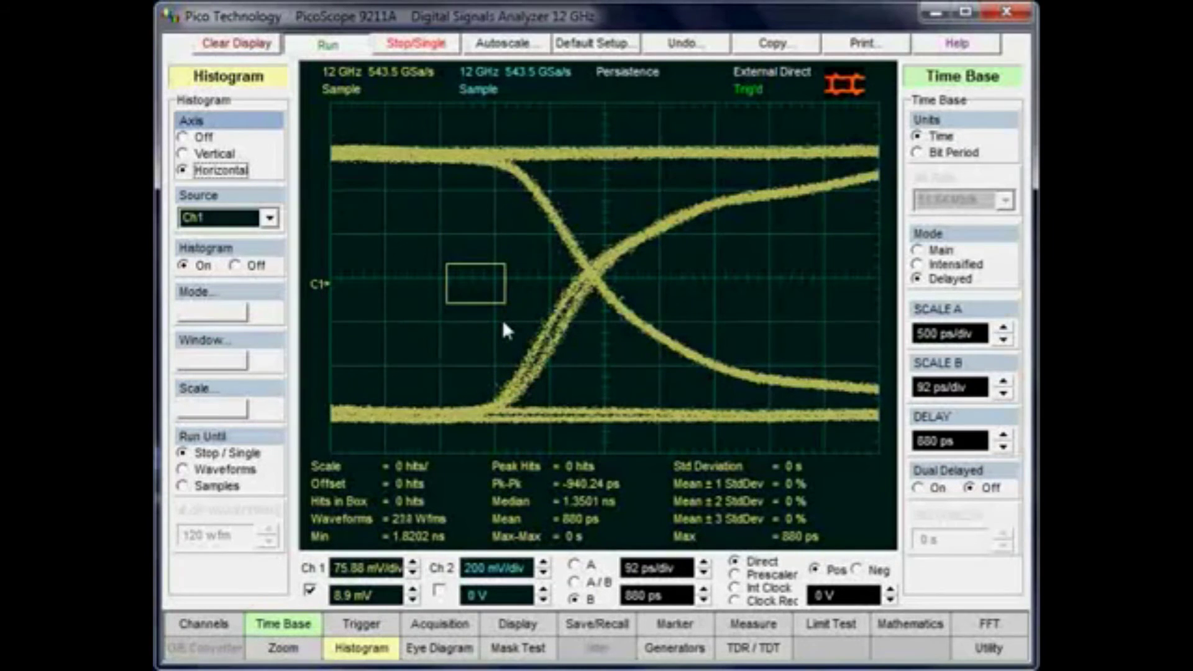
pyautogui.moveTo(504, 286); pyautogui.dragTo(717, 260)
pyautogui.moveTo(632, 304)
pyautogui.mouseDown()
pyautogui.moveTo(630, 291)
pyautogui.moveTo(636, 318)
pyautogui.moveTo(637, 286)
pyautogui.mouseUp()
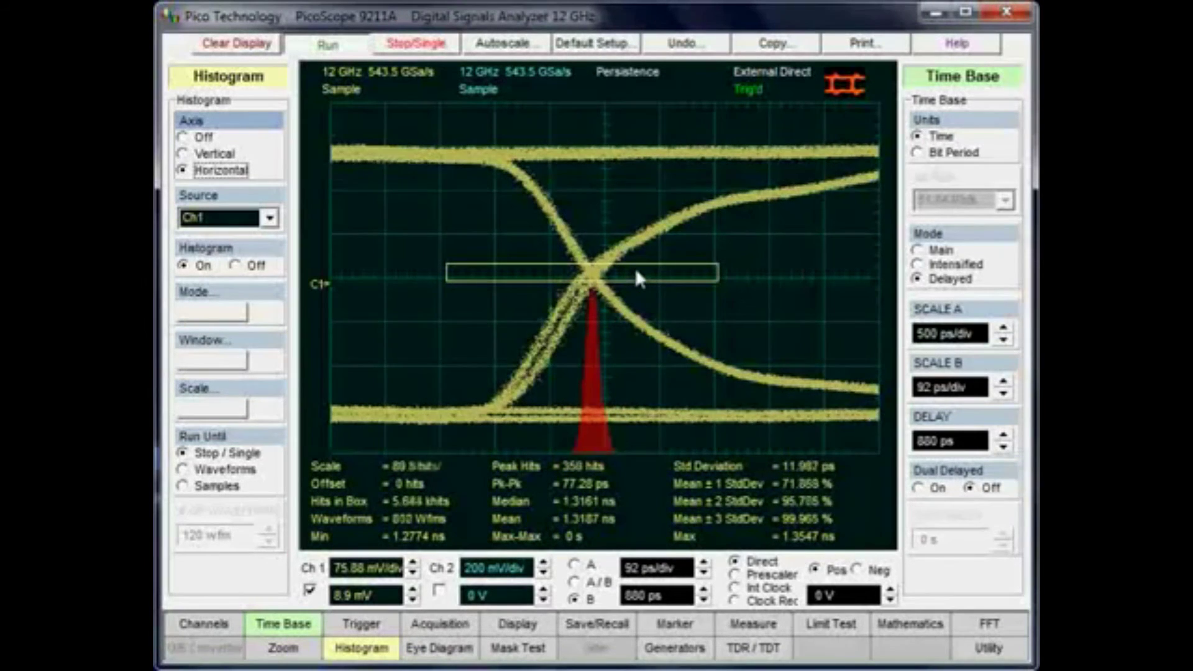
pyautogui.moveTo(635, 268); pyautogui.dragTo(638, 272)
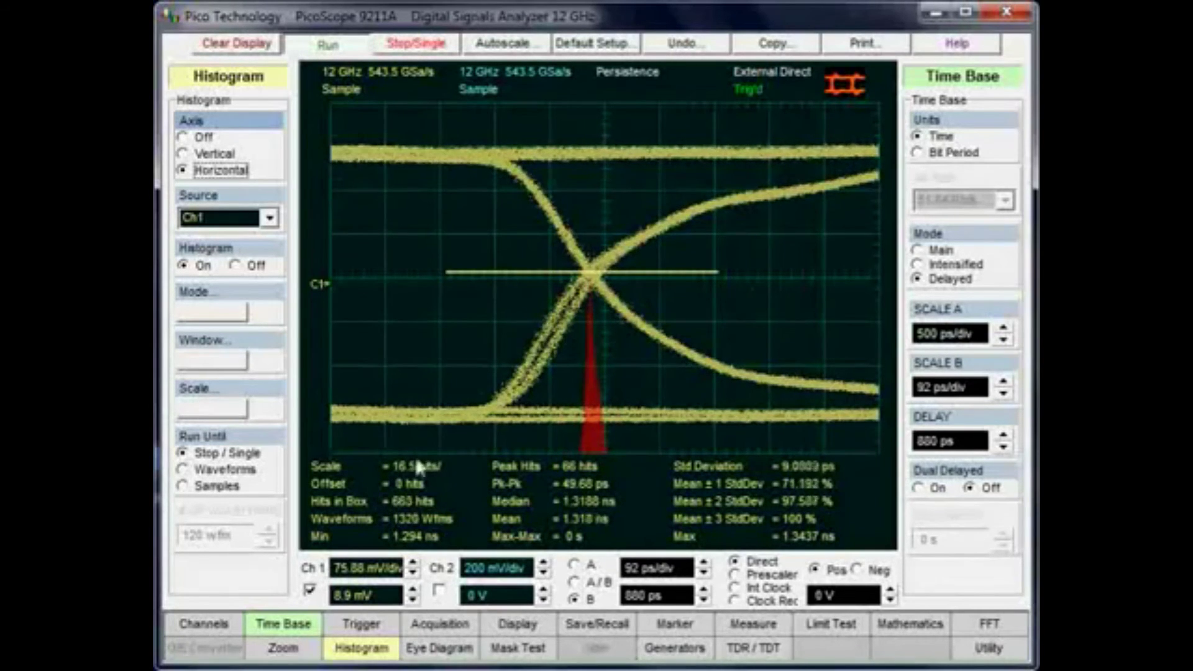
# Set Ch1 to 20 mV/div and raise the histogram strip onto the crossing point
pyautogui.click(412, 575)
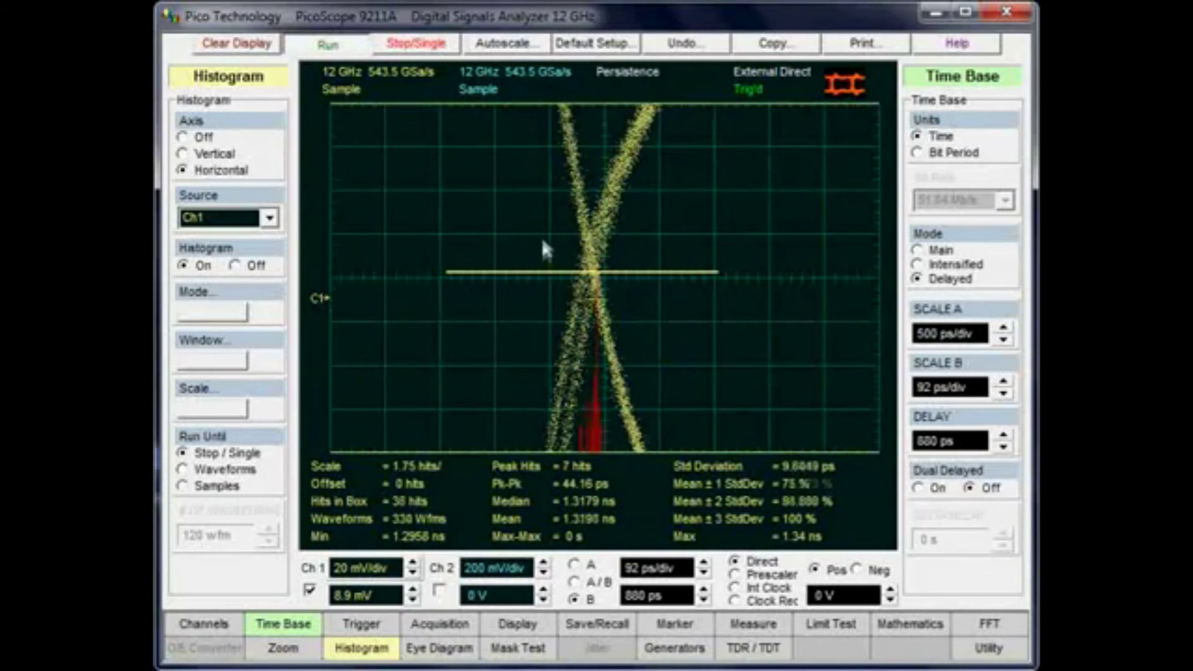
pyautogui.moveTo(543, 272); pyautogui.dragTo(543, 263)
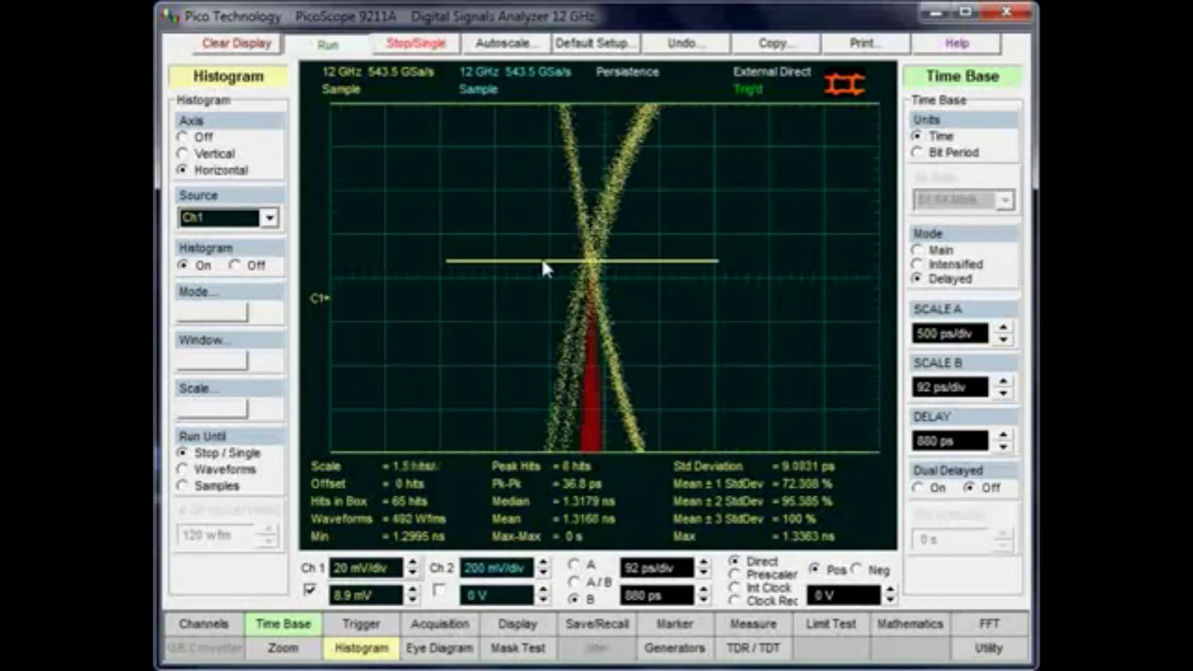